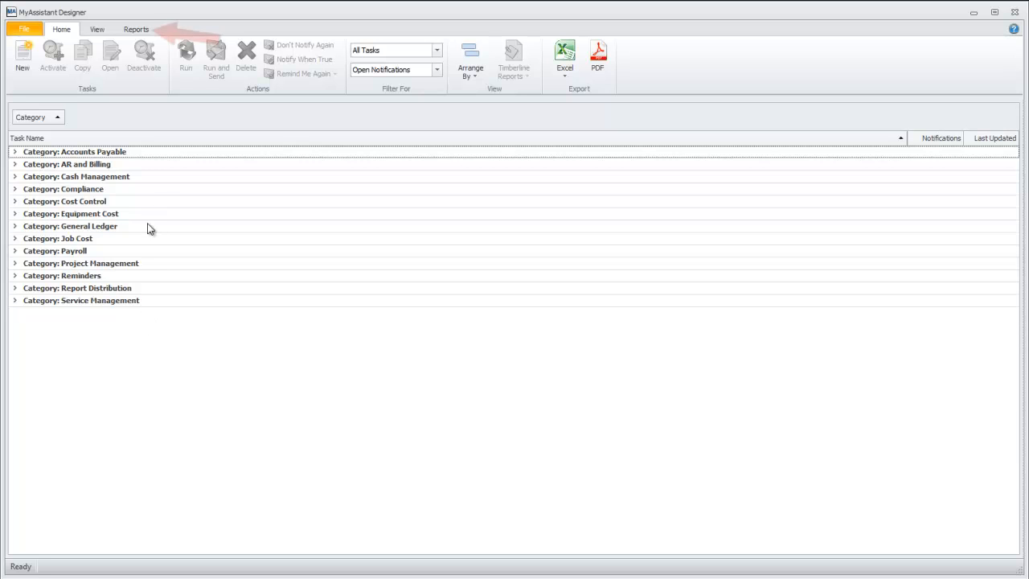
# Step: Run the Task List report with the task status filter set to All
pyautogui.click(152, 31)
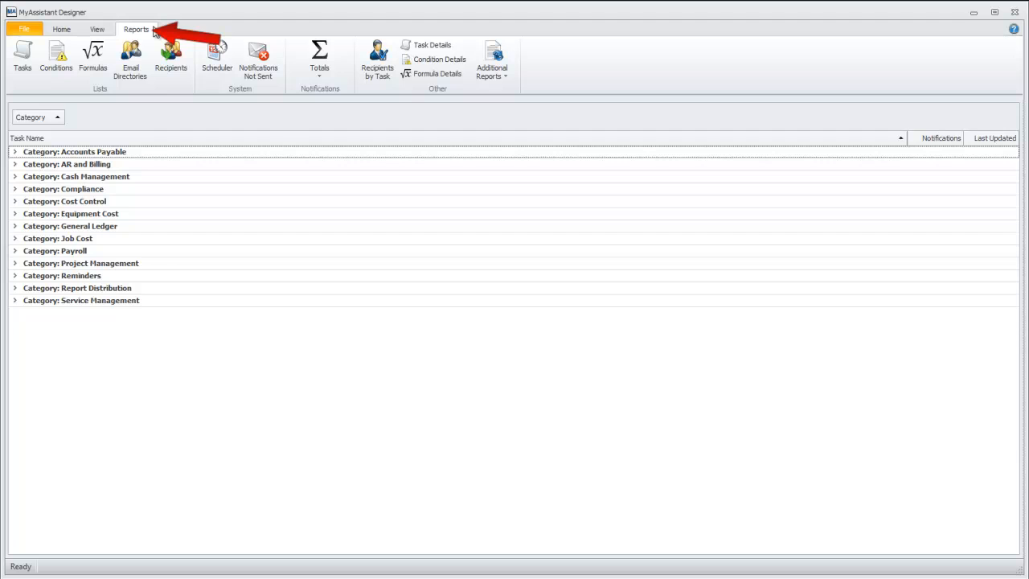
pyautogui.click(22, 79)
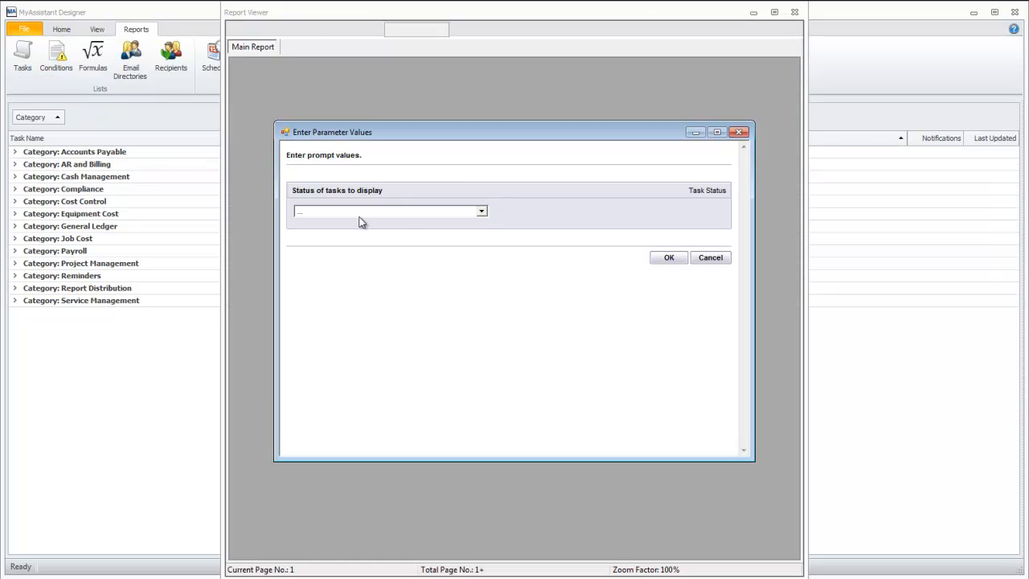
pyautogui.click(482, 212)
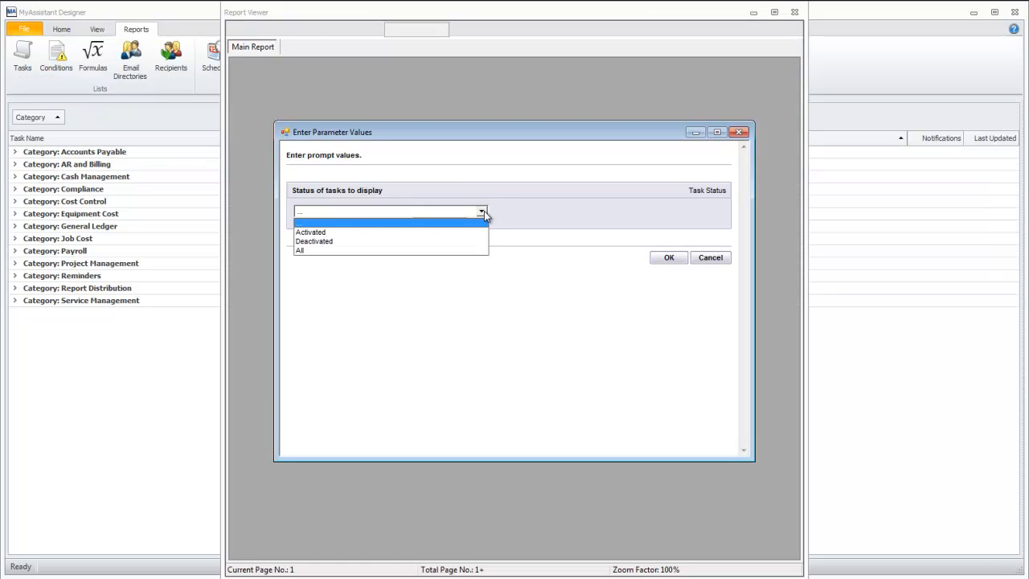
pyautogui.click(326, 250)
pyautogui.click(664, 264)
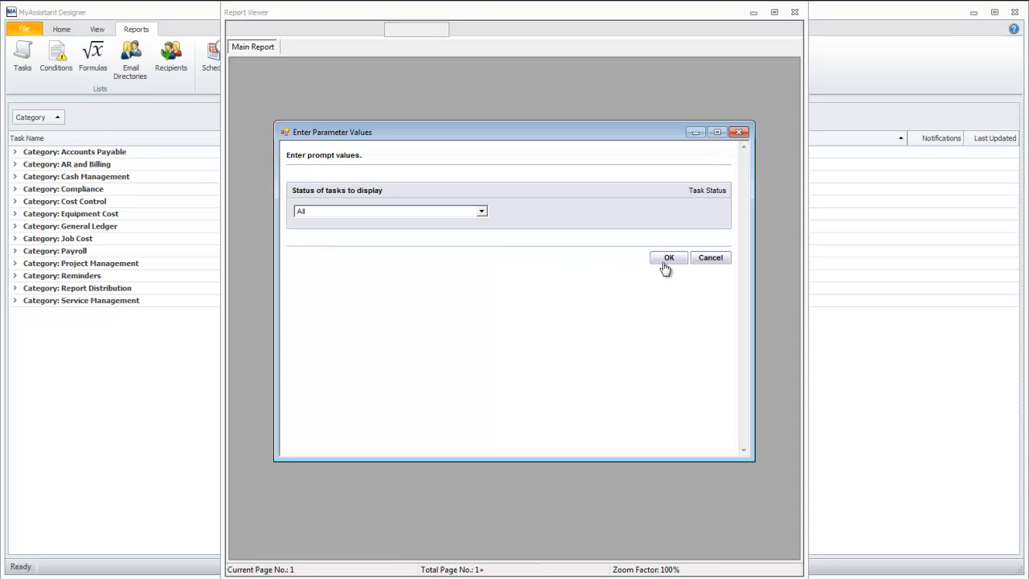
pyautogui.click(675, 265)
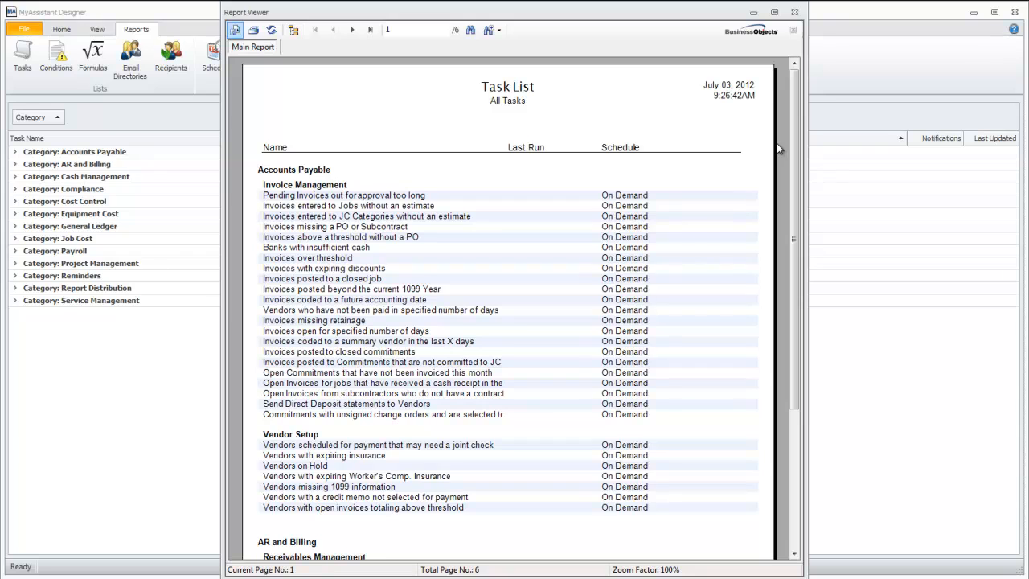
# Step: Scroll the Task List report to AR and Billing, confirm the AR Invoices task is On Demand, and close it
pyautogui.moveTo(794, 149)
pyautogui.mouseDown()
pyautogui.moveTo(786, 266)
pyautogui.moveTo(796, 147)
pyautogui.mouseUp()
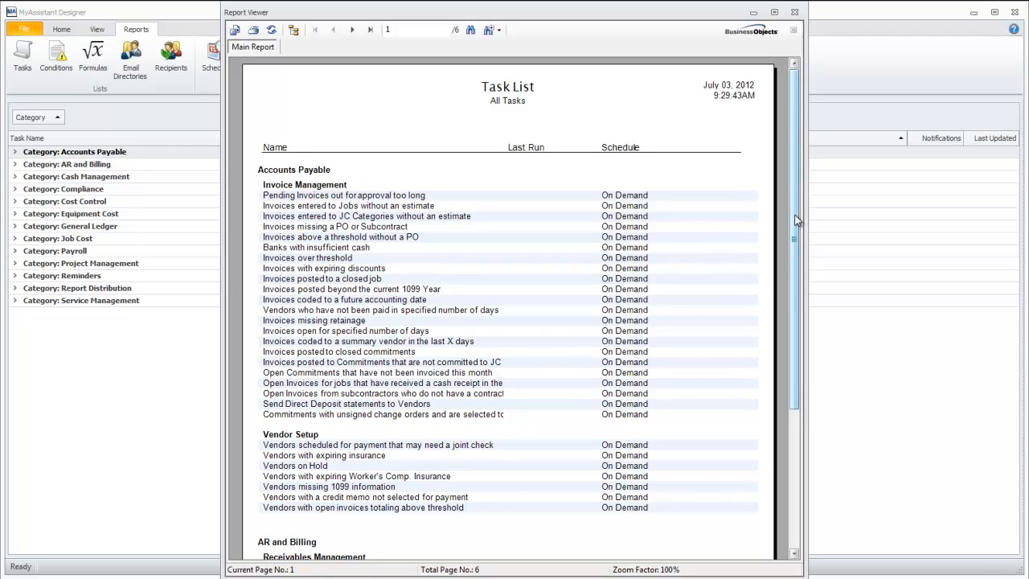
pyautogui.moveTo(795, 219)
pyautogui.mouseDown()
pyautogui.moveTo(793, 242)
pyautogui.moveTo(784, 185)
pyautogui.moveTo(801, 306)
pyautogui.moveTo(779, 350)
pyautogui.mouseUp()
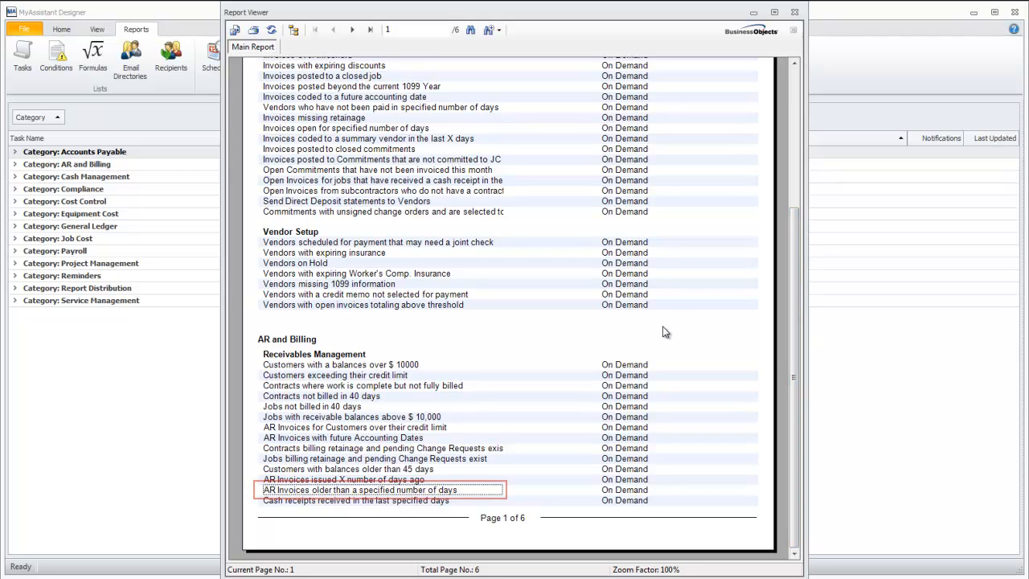
pyautogui.click(793, 15)
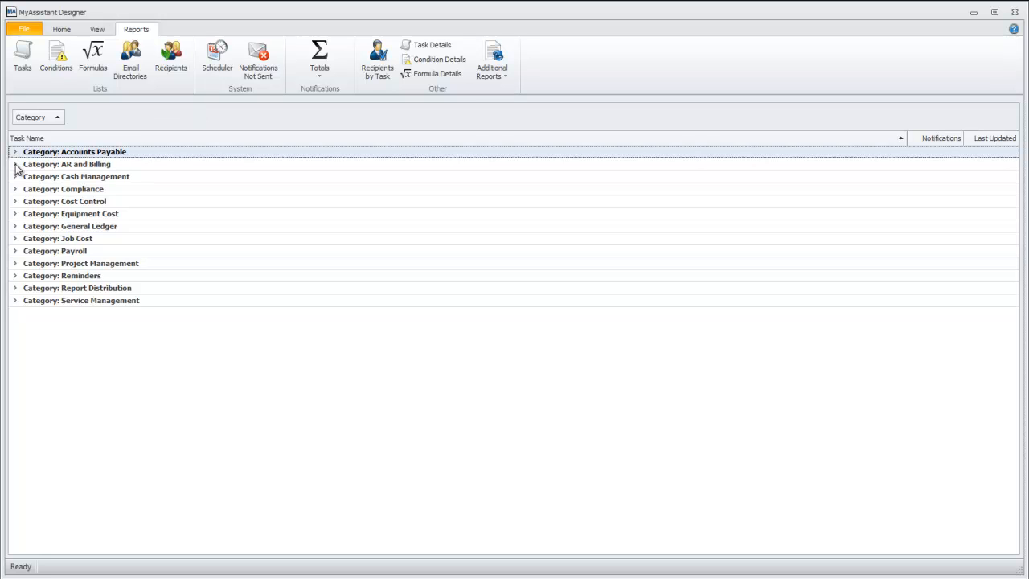
# Step: Expand AR and Billing and select 'AR Invoices older than a specified number of days'
pyautogui.click(39, 167)
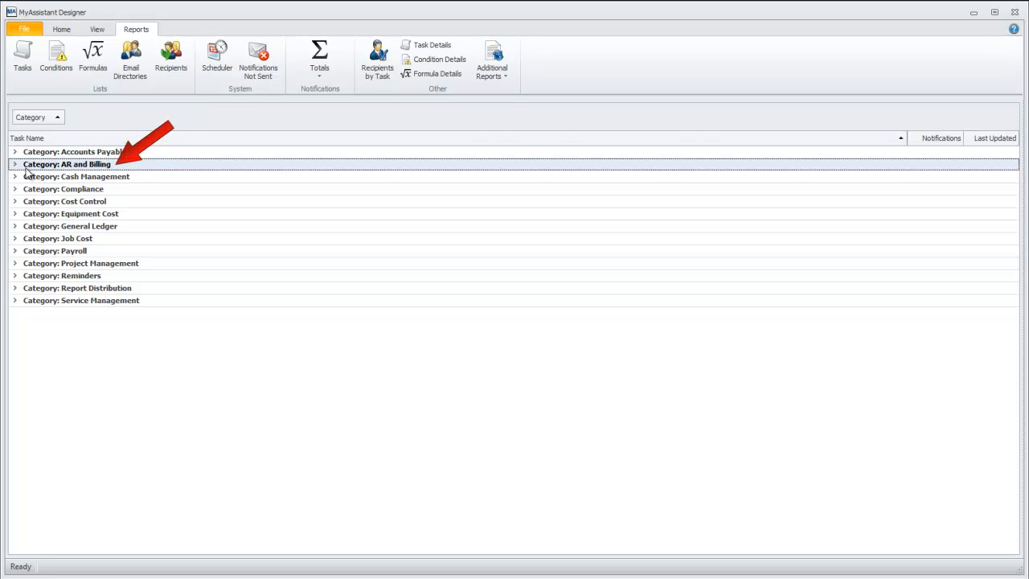
pyautogui.click(15, 166)
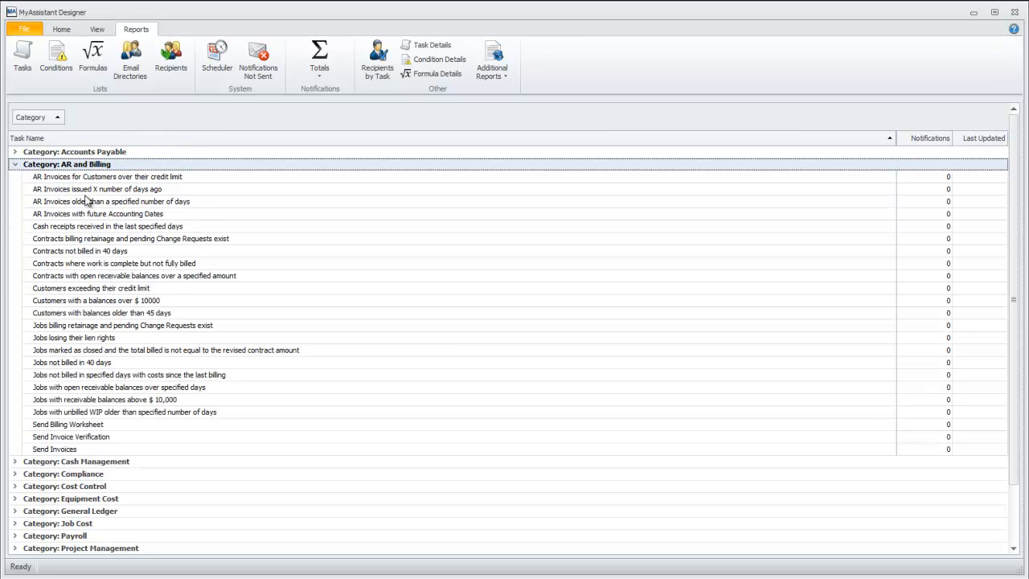
pyautogui.click(56, 202)
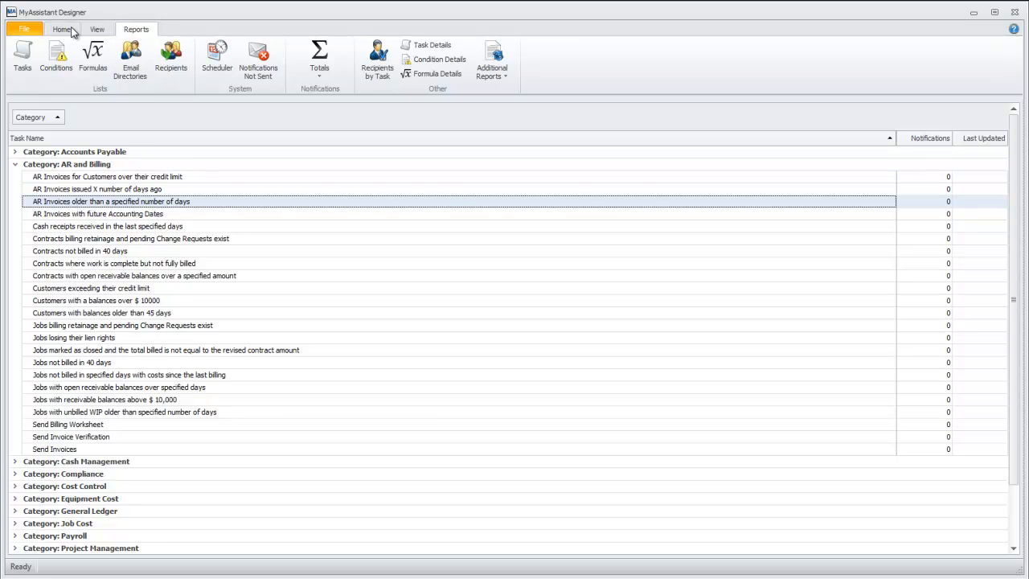
pyautogui.click(62, 29)
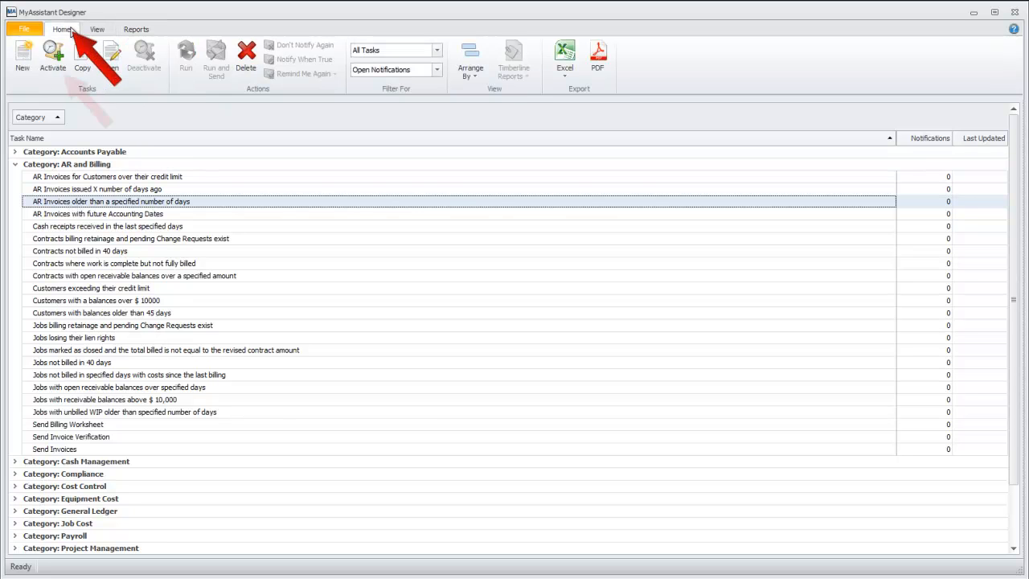
# Step: Activate the AR Invoices task with Number of Days raised from 30 to 35
pyautogui.click(53, 55)
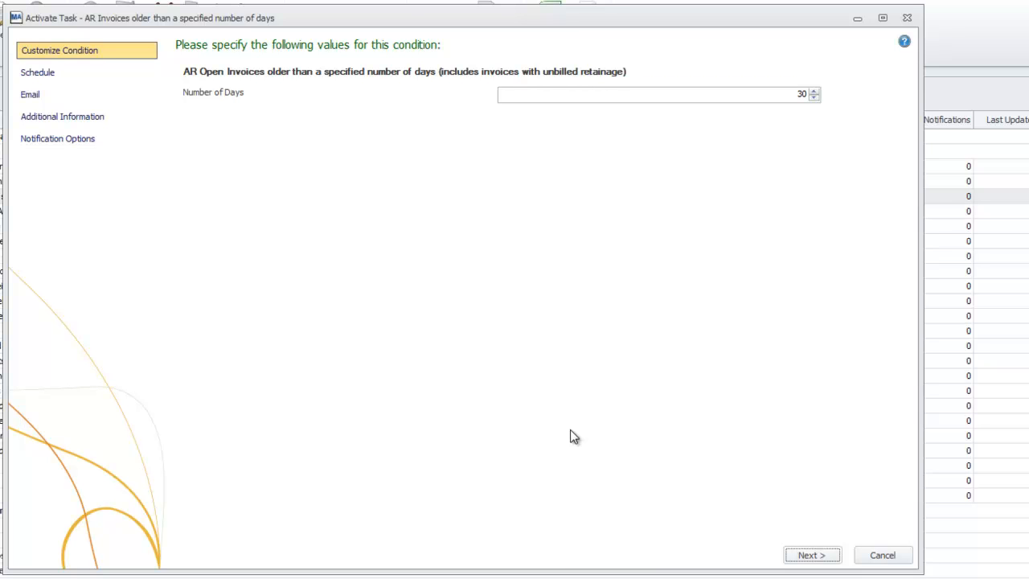
pyautogui.click(817, 91)
pyautogui.click(818, 92)
pyautogui.click(818, 92)
pyautogui.click(818, 92)
pyautogui.click(817, 91)
pyautogui.click(814, 554)
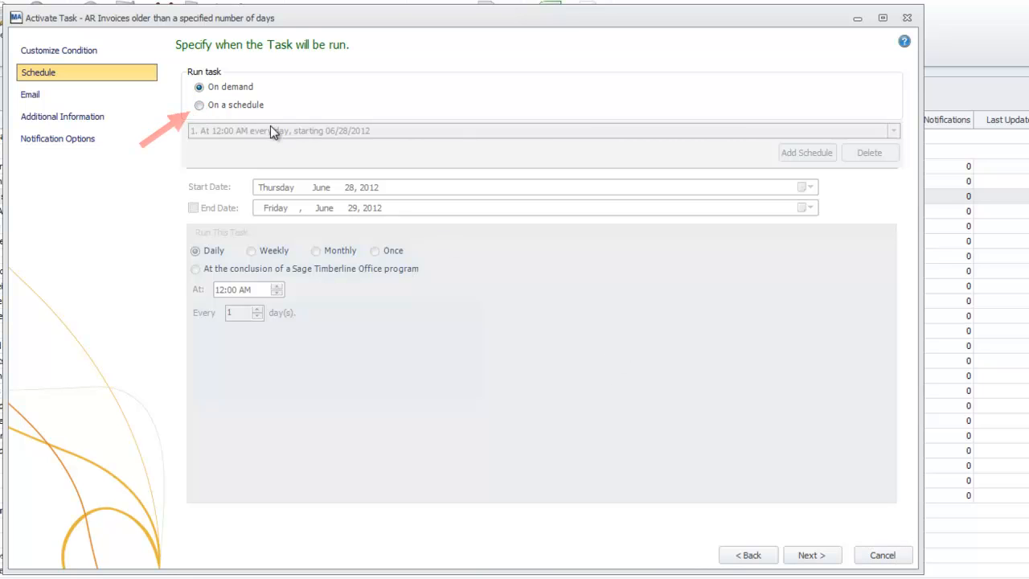
# Step: Schedule the task weekly on Tuesdays only at 06:00 AM, starting 06/28/2012
pyautogui.click(199, 106)
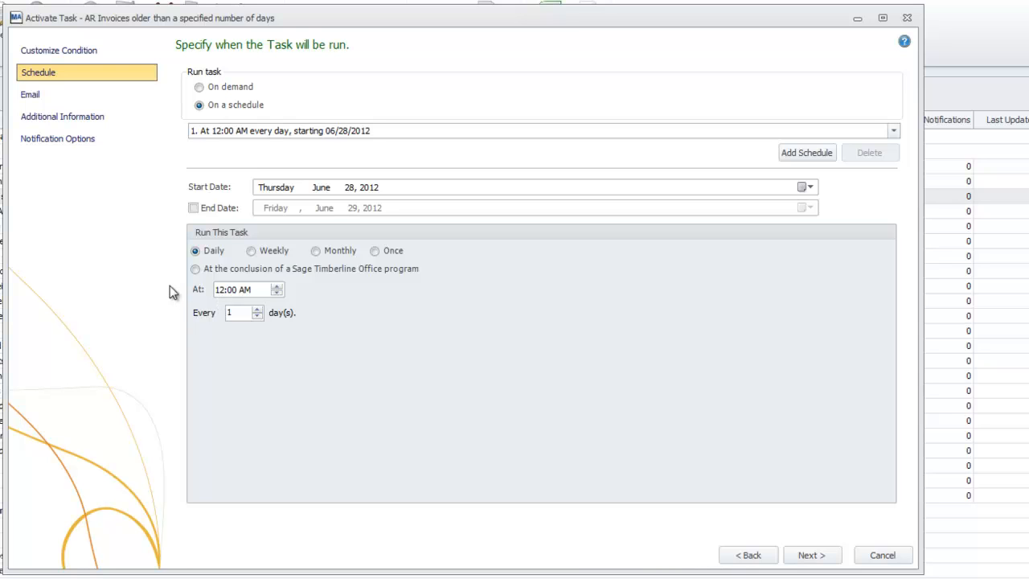
pyautogui.click(252, 251)
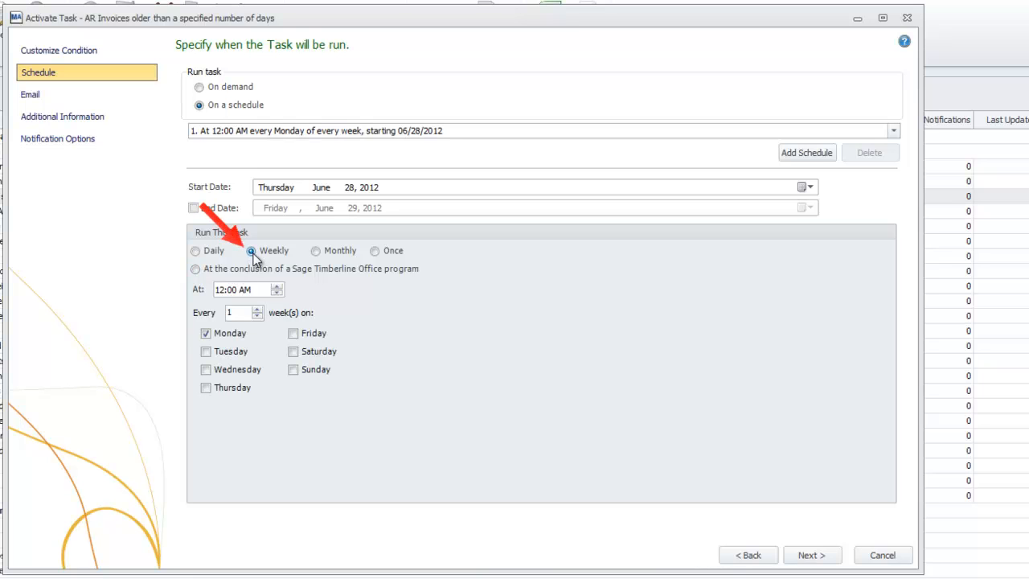
pyautogui.click(206, 352)
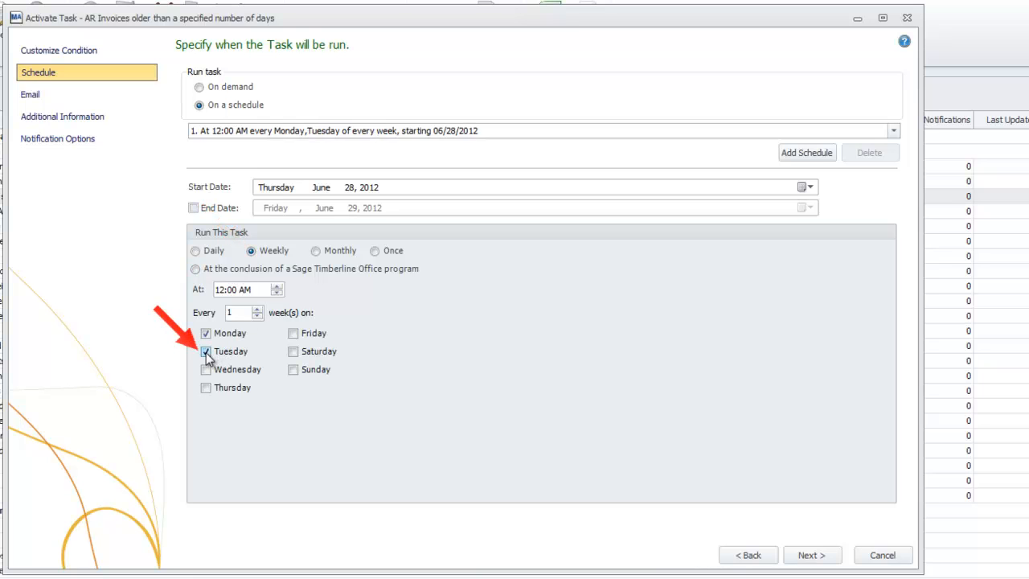
pyautogui.click(206, 334)
pyautogui.click(220, 290)
pyautogui.write('6')
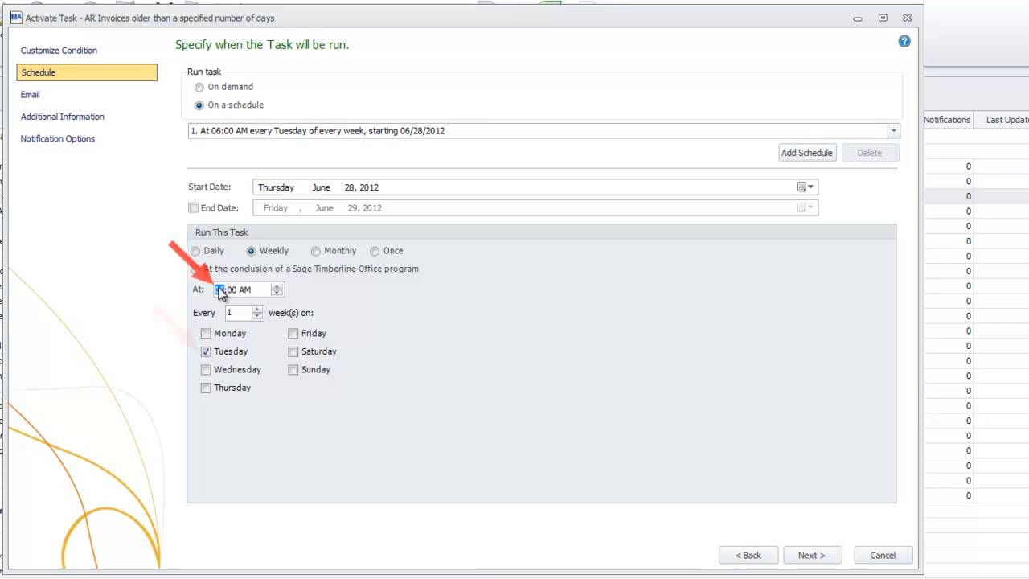
pyautogui.press('Tab')
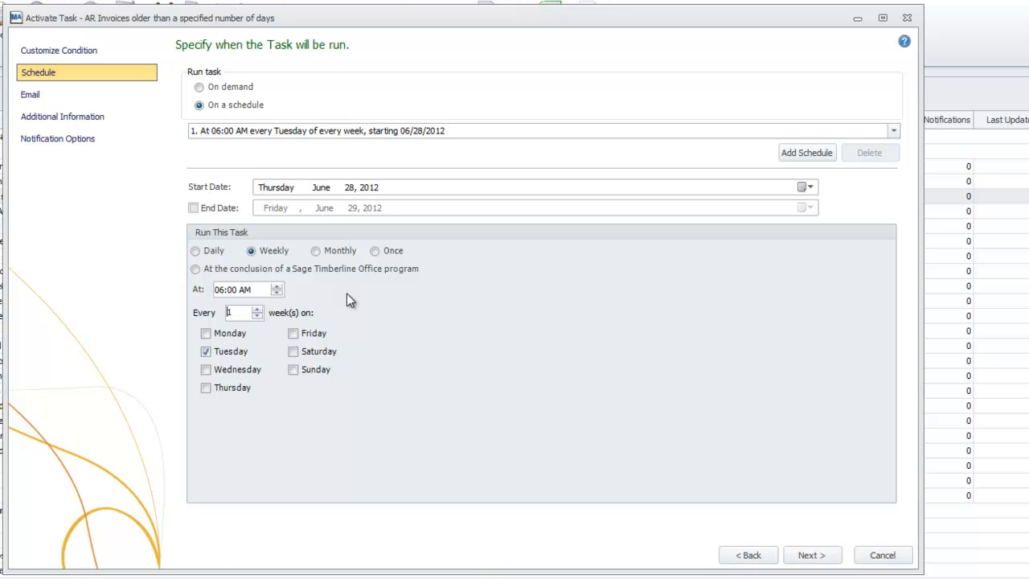
pyautogui.click(894, 131)
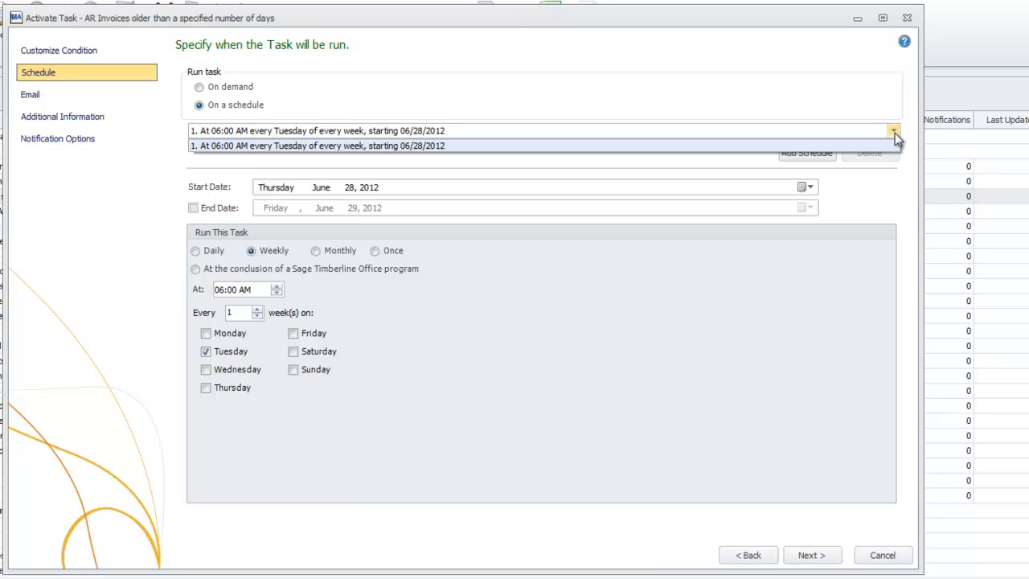
pyautogui.click(895, 132)
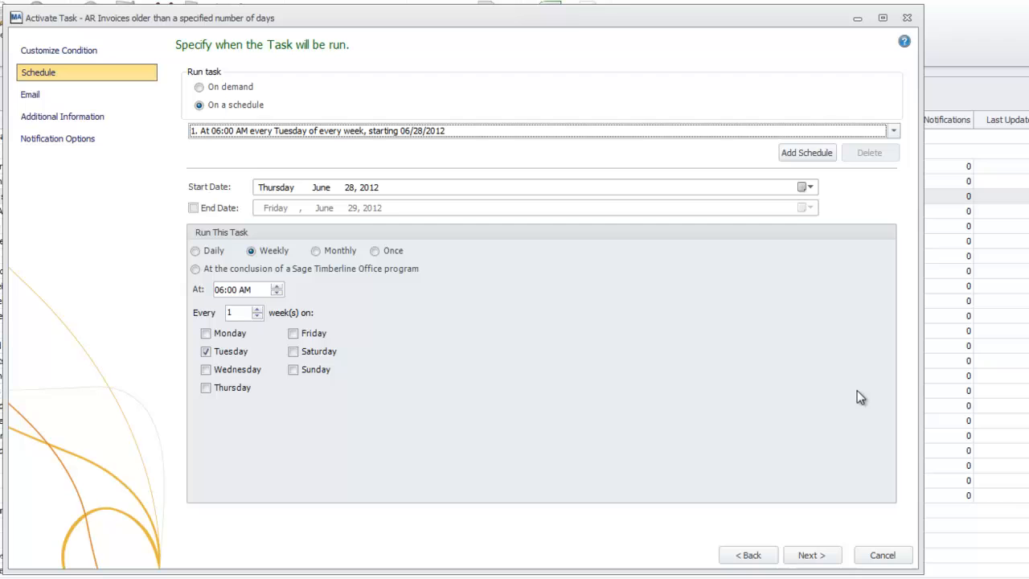
pyautogui.click(820, 555)
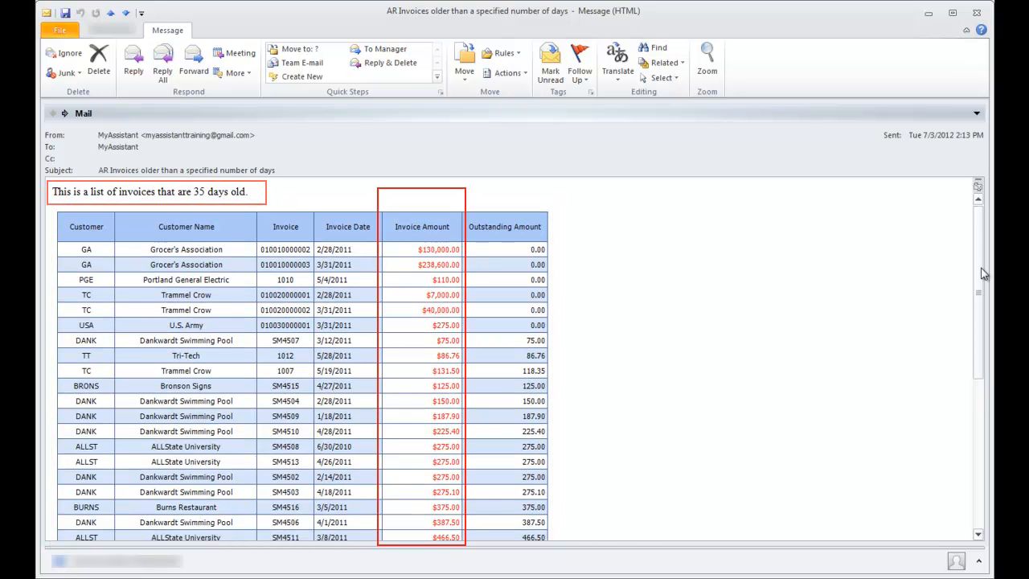
# Step: Scroll through the sample Outlook notification's invoice table with red amounts
pyautogui.moveTo(980, 267)
pyautogui.mouseDown()
pyautogui.moveTo(981, 379)
pyautogui.moveTo(943, 440)
pyautogui.mouseUp()
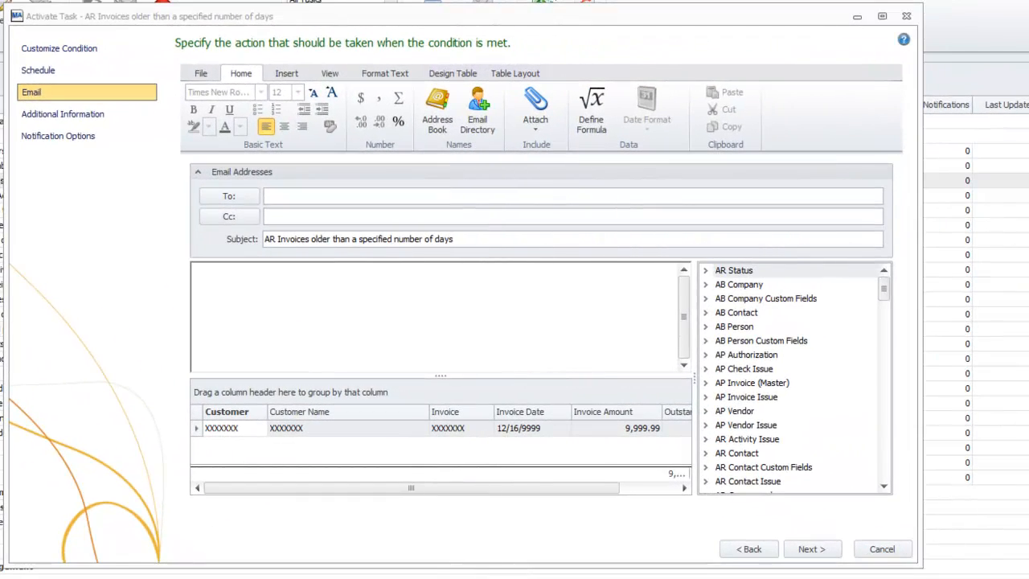
# Step: Enter the recipient's e-mail address and the body 'This is a list of invoices that are 35 days old.'
pyautogui.click(317, 198)
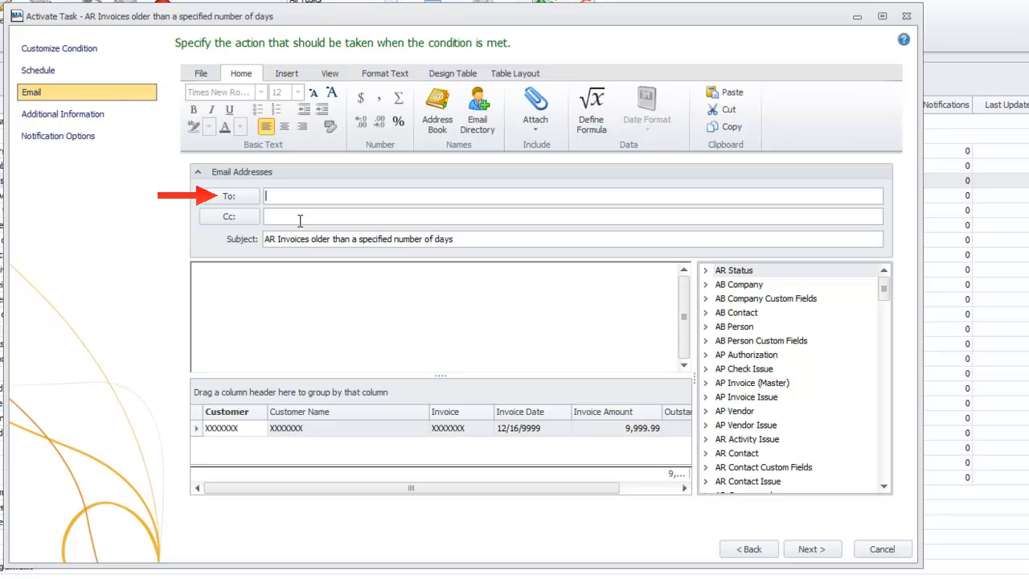
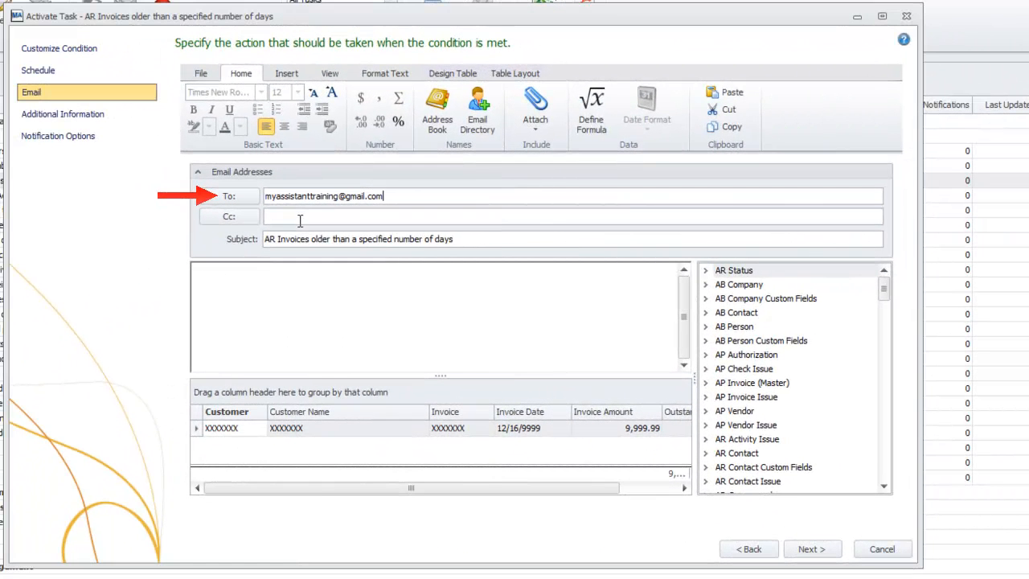
pyautogui.click(248, 288)
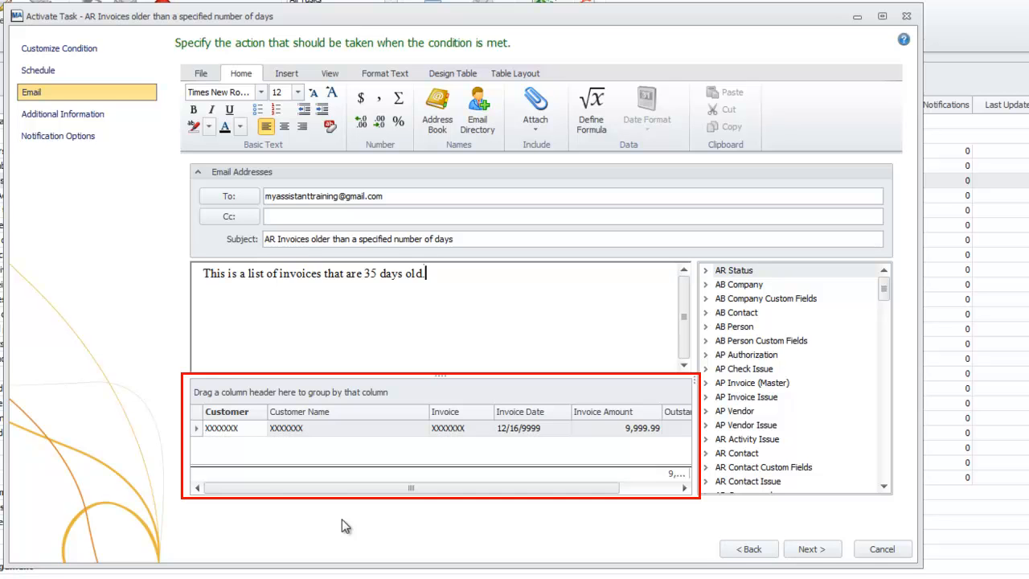
pyautogui.moveTo(421, 491)
pyautogui.mouseDown()
pyautogui.moveTo(494, 491)
pyautogui.moveTo(410, 490)
pyautogui.mouseUp()
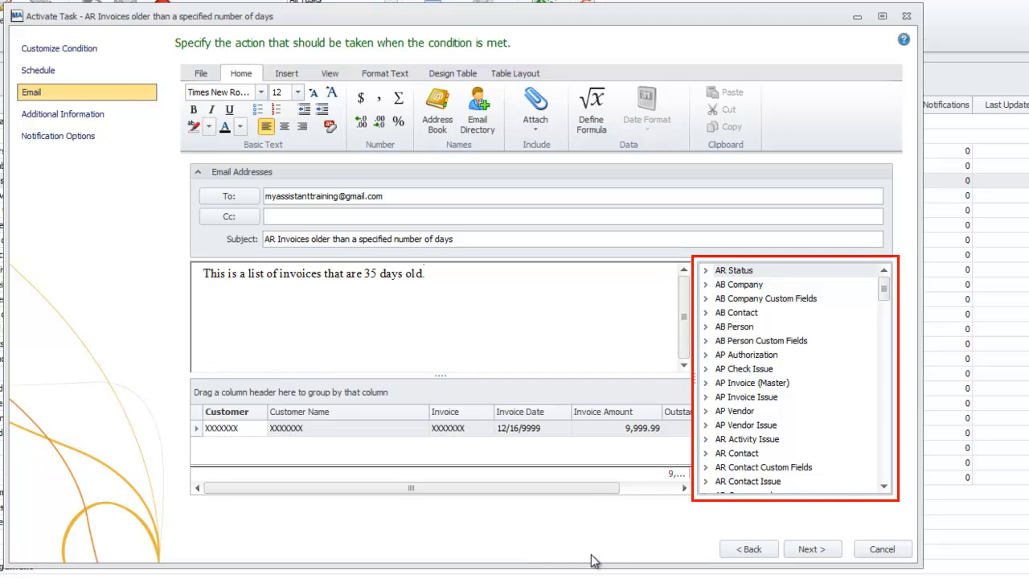
pyautogui.click(705, 276)
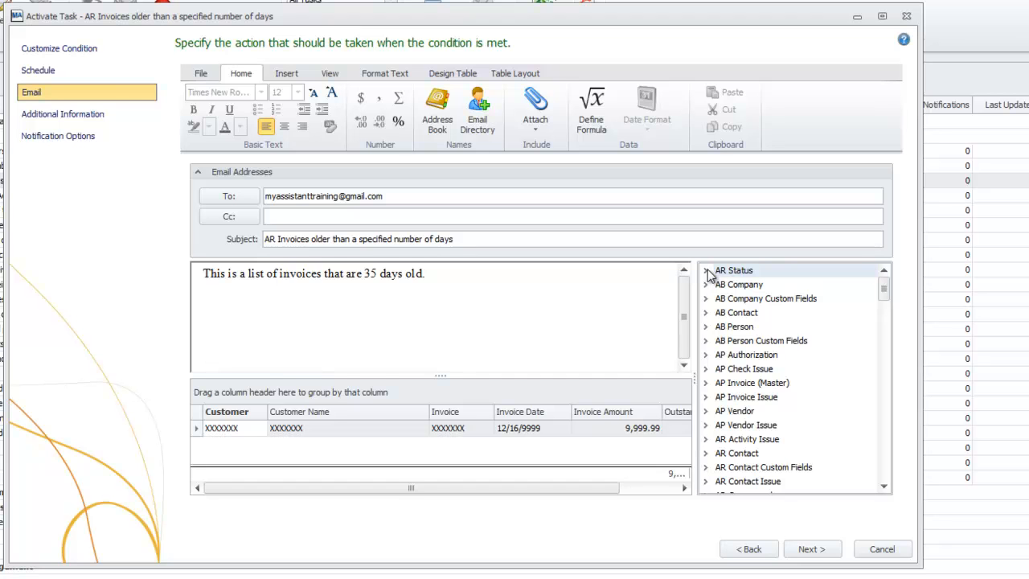
# Step: Expand the AR Status fields, add a Job column to the invoice table, then remove it
pyautogui.click(706, 273)
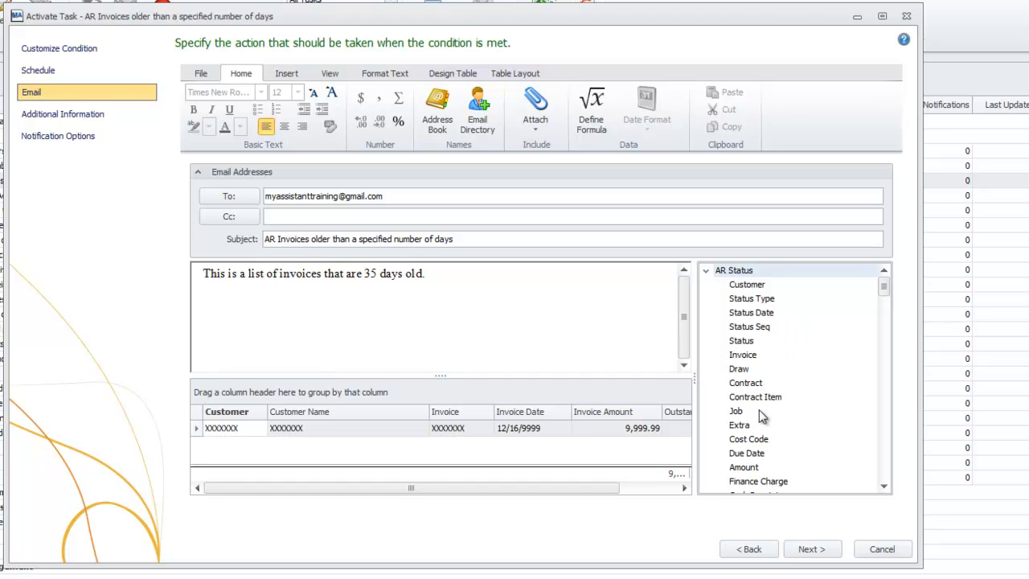
pyautogui.moveTo(759, 410); pyautogui.dragTo(577, 414)
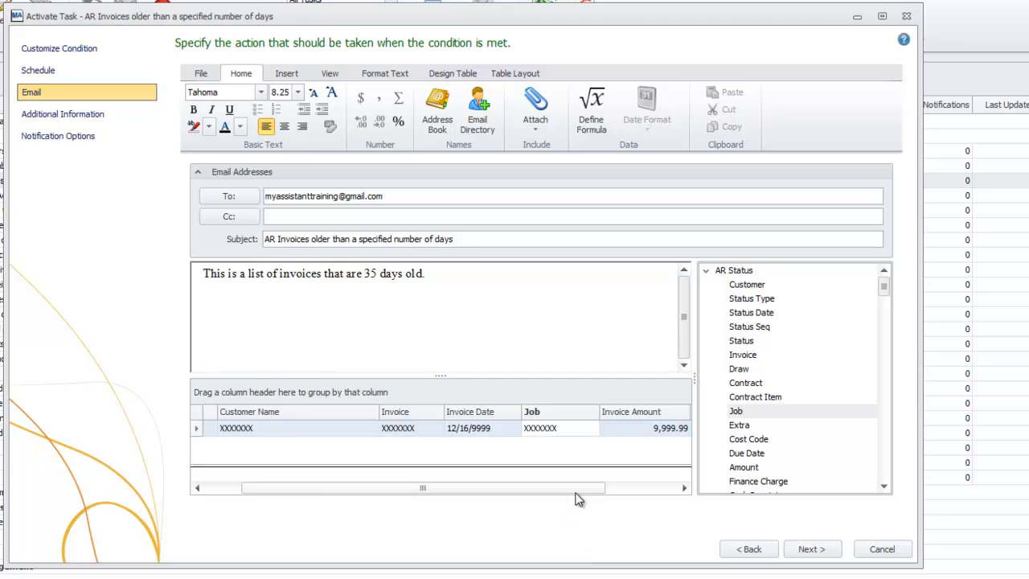
pyautogui.moveTo(553, 414); pyautogui.dragTo(582, 364)
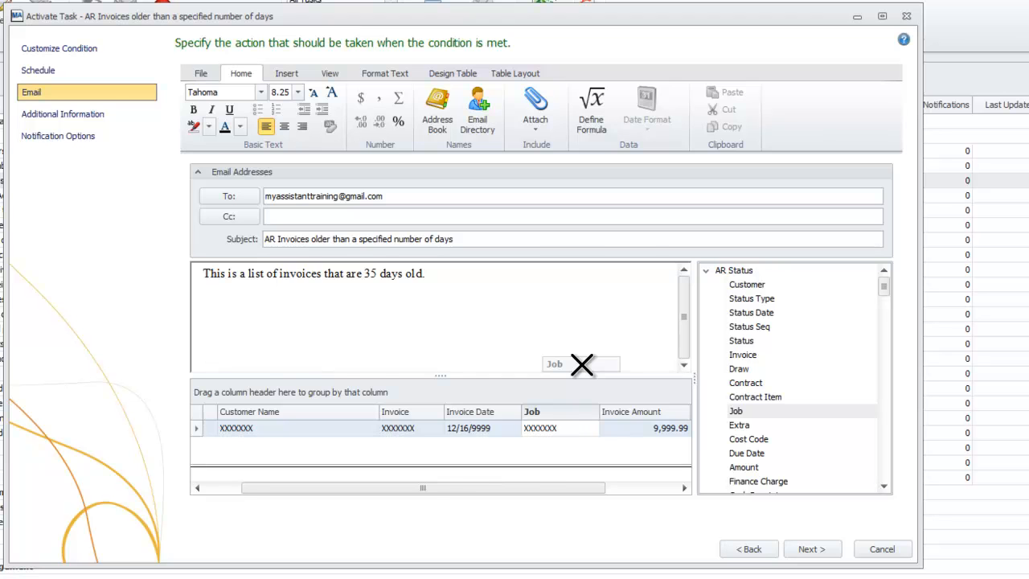
pyautogui.moveTo(582, 364); pyautogui.dragTo(583, 365)
pyautogui.moveTo(540, 488); pyautogui.dragTo(564, 490)
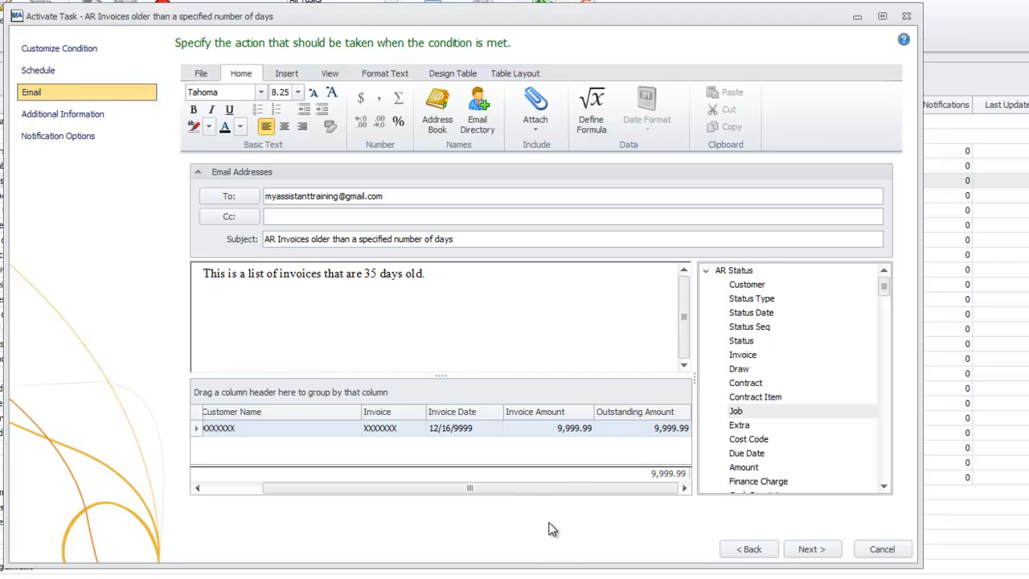
# Step: Sort Invoice Amount ascending and give it a total, currency format, adjusted alignment and red text
pyautogui.click(532, 411)
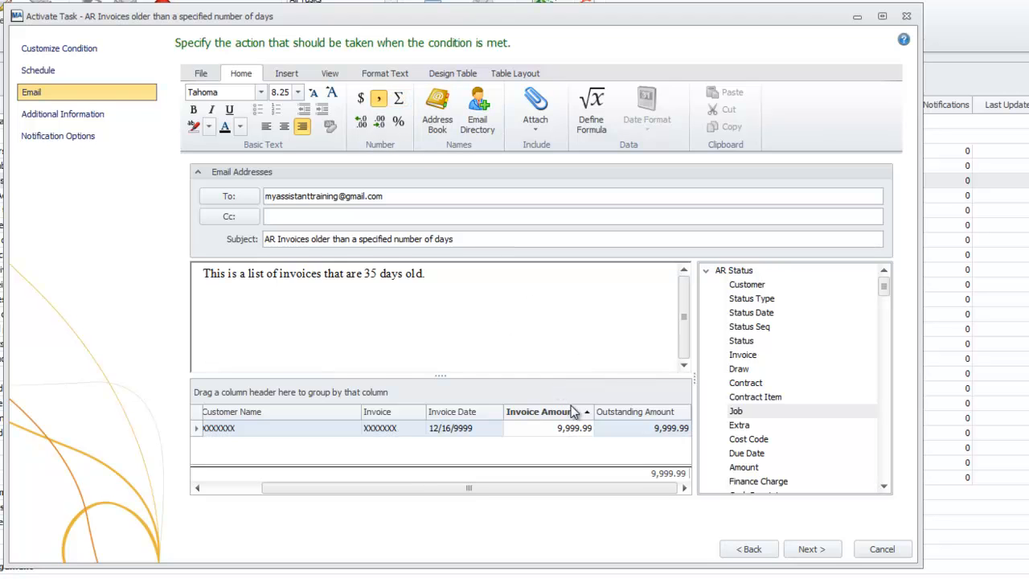
pyautogui.click(404, 102)
pyautogui.click(363, 104)
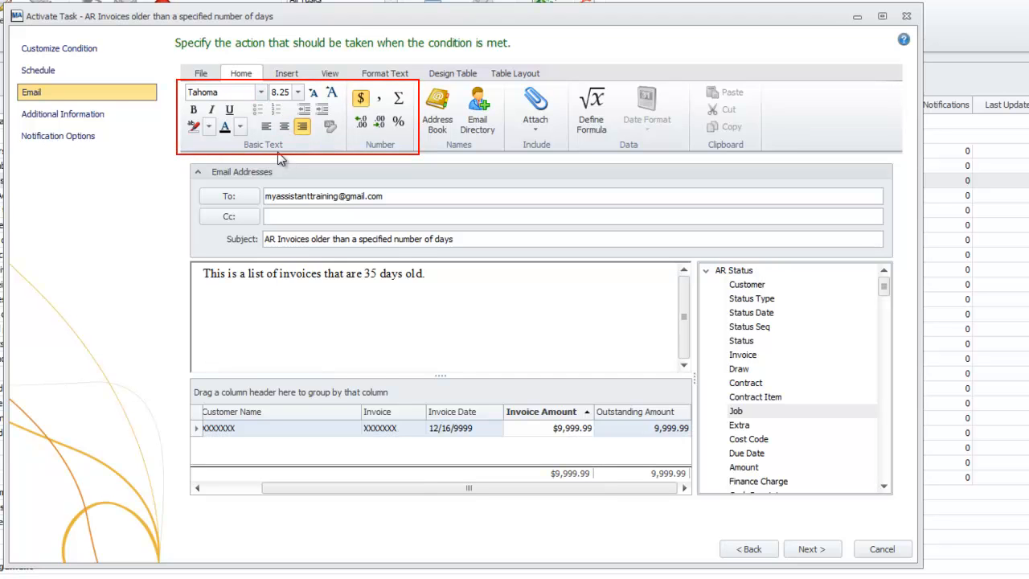
pyautogui.click(268, 127)
pyautogui.click(239, 130)
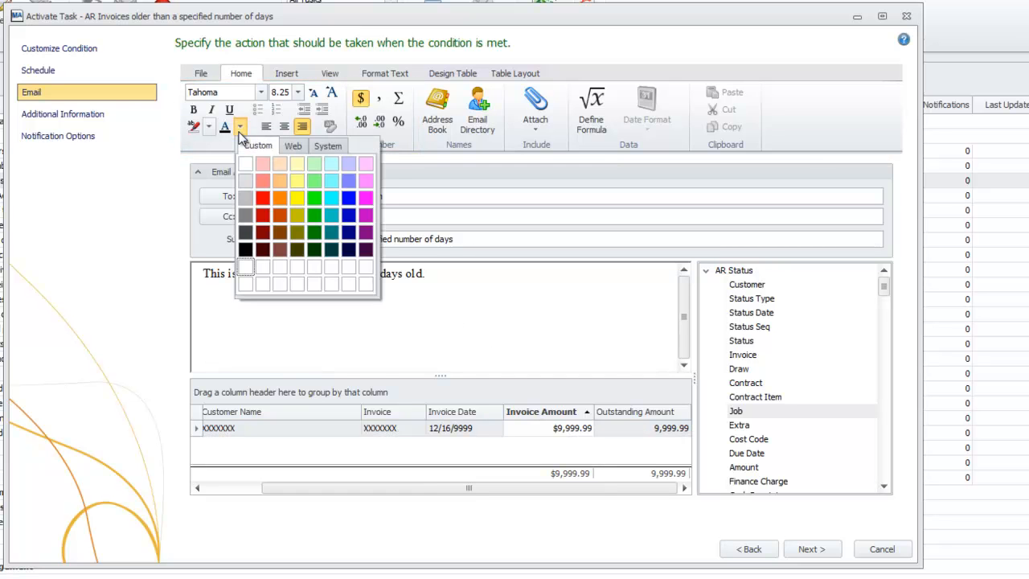
pyautogui.click(263, 199)
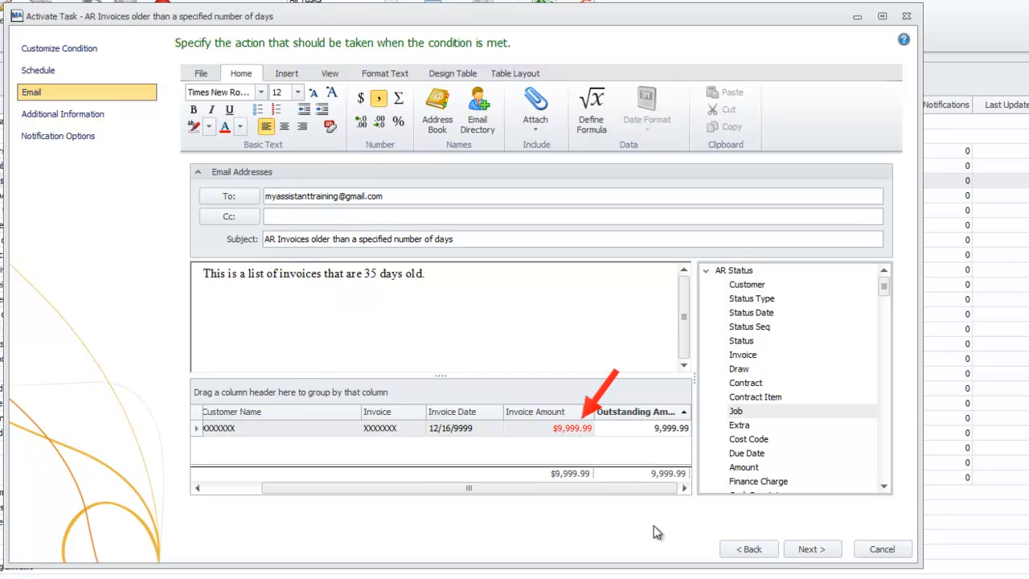
pyautogui.moveTo(644, 487); pyautogui.dragTo(570, 500)
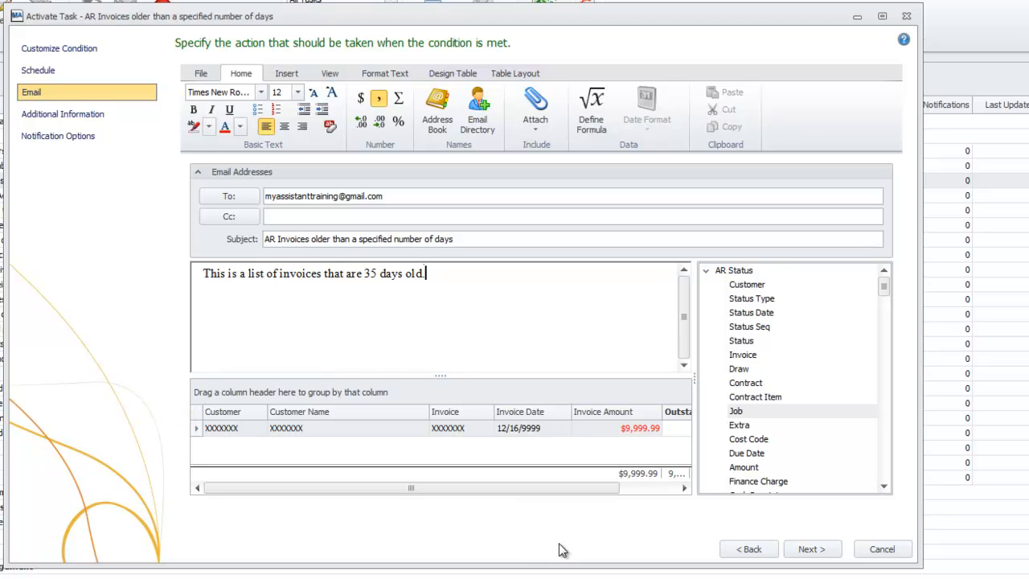
# Step: Advance past the Email and Additional Information steps to Notification Options
pyautogui.click(811, 549)
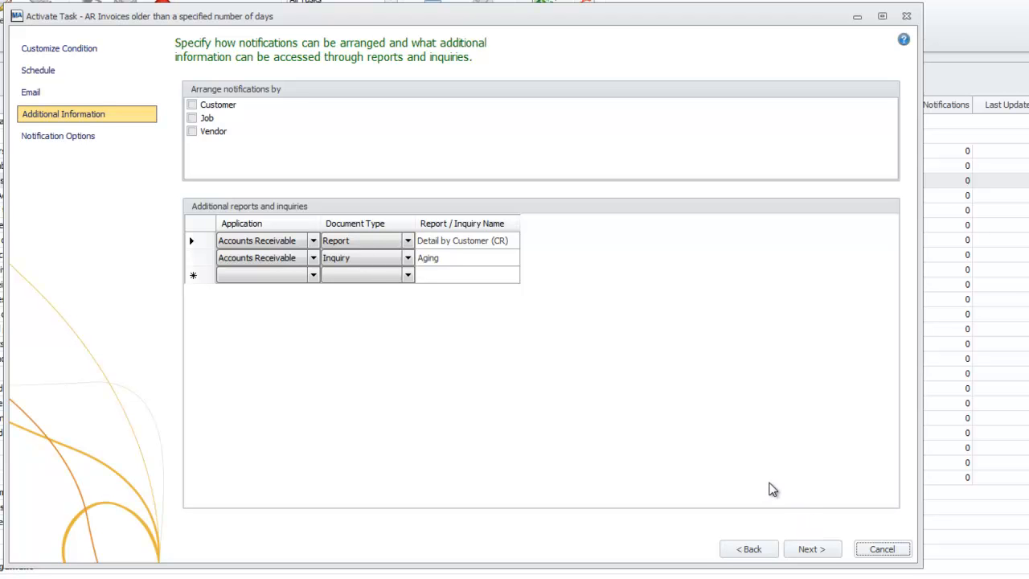
pyautogui.click(813, 551)
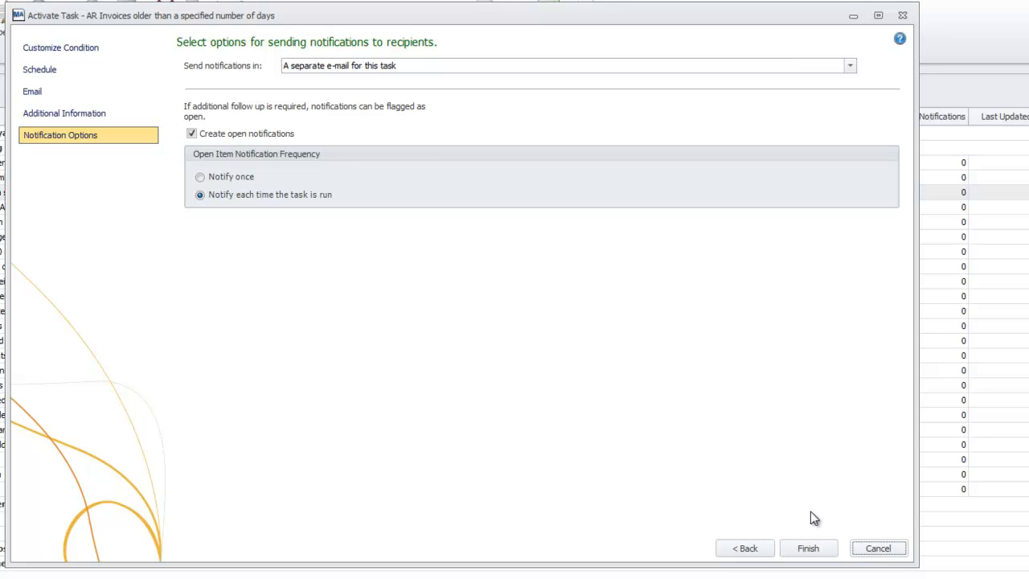
# Step: List the 'Send notifications in' choices and show a sample AR Invoices alert email in Outlook
pyautogui.click(849, 67)
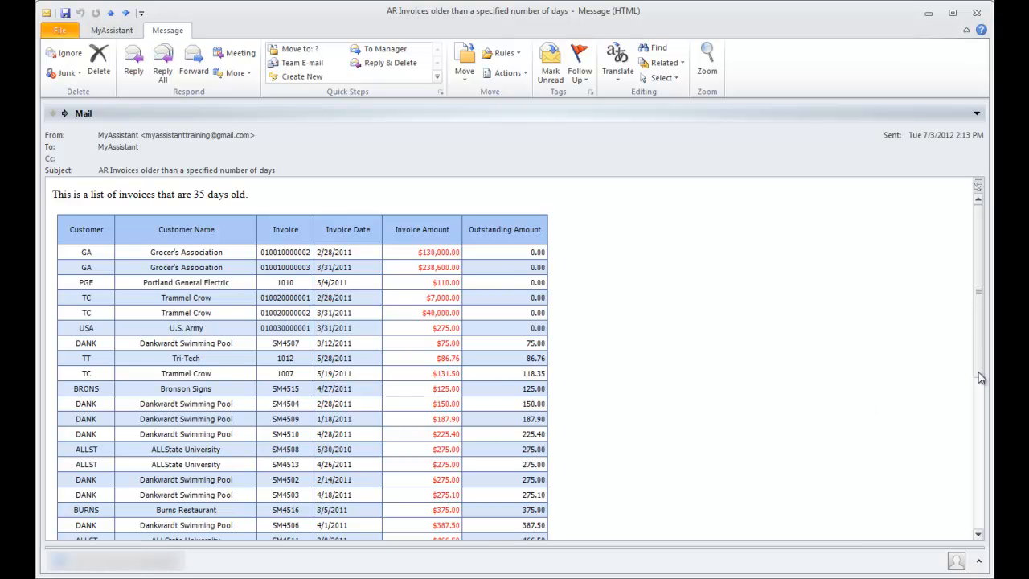
# Step: Scroll through the sample AR Invoices alert email in Outlook
pyautogui.moveTo(979, 294)
pyautogui.mouseDown()
pyautogui.moveTo(985, 459)
pyautogui.moveTo(985, 283)
pyautogui.mouseUp()
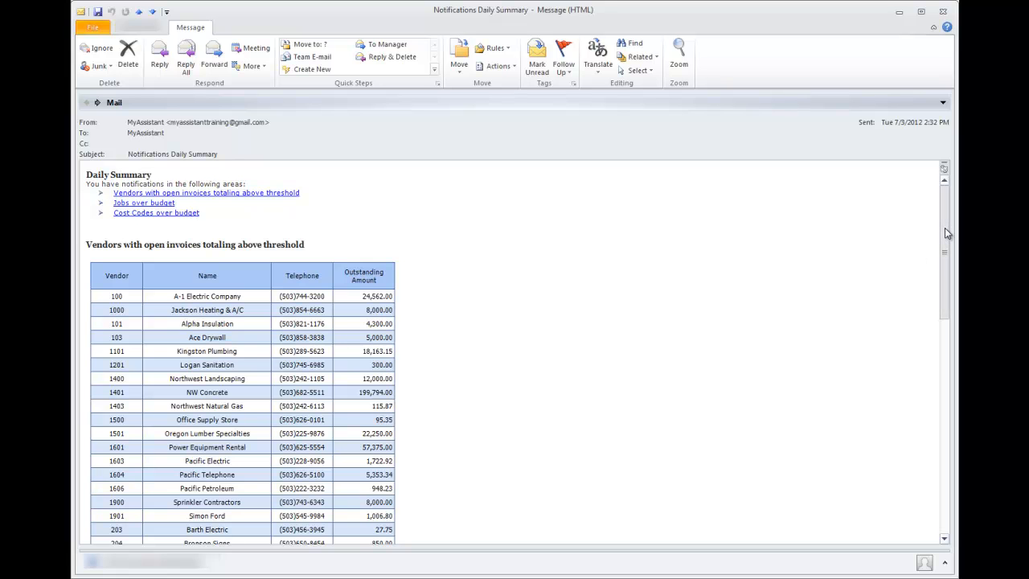
pyautogui.moveTo(947, 234); pyautogui.dragTo(947, 251)
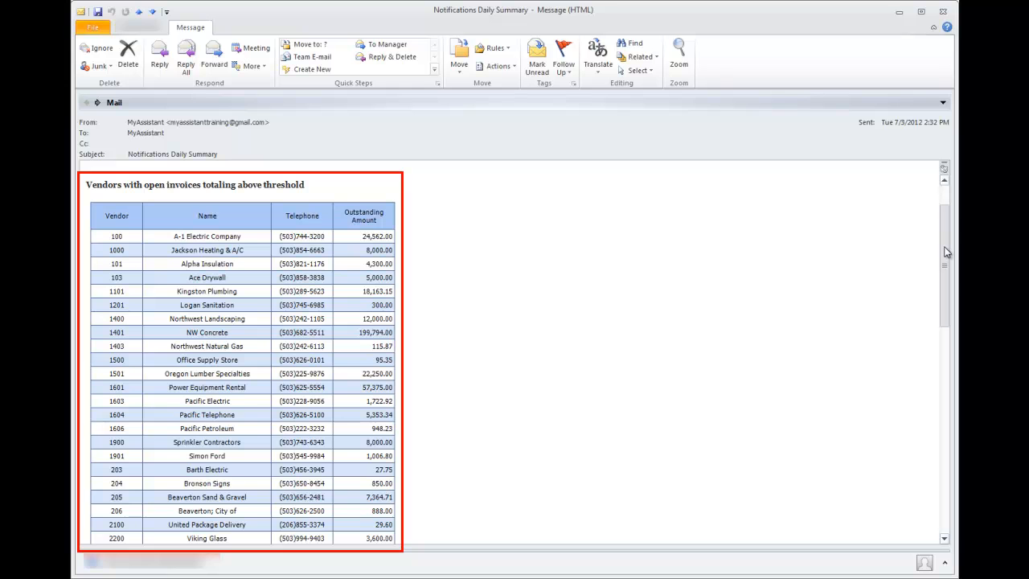
pyautogui.moveTo(947, 252); pyautogui.dragTo(944, 435)
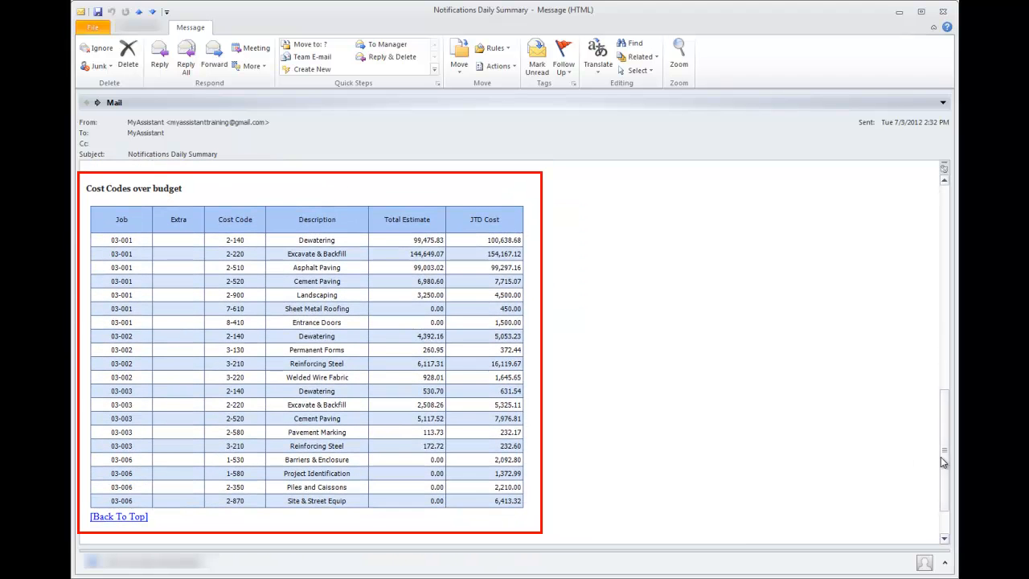
pyautogui.moveTo(944, 451); pyautogui.dragTo(953, 382)
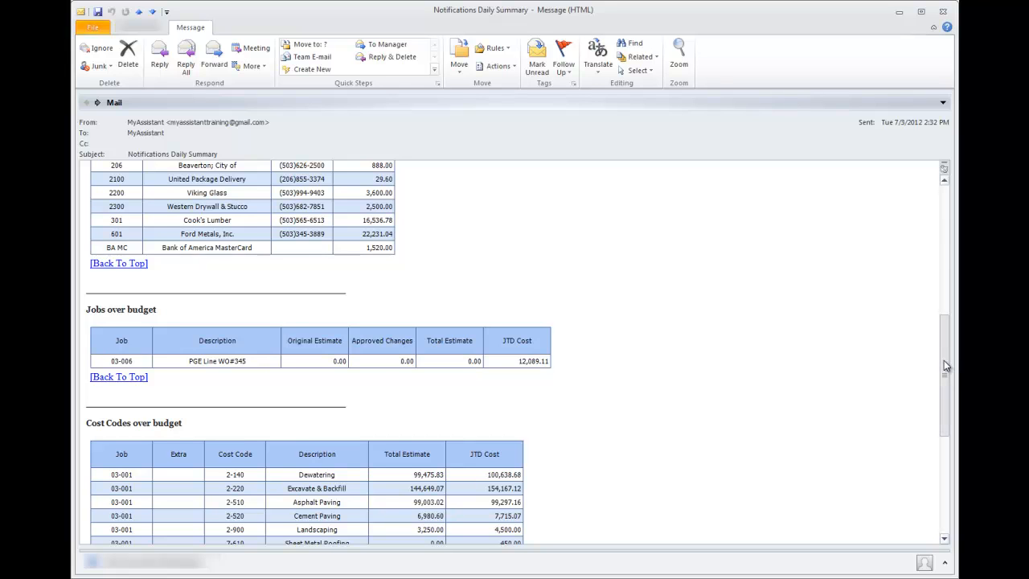
pyautogui.moveTo(943, 367)
pyautogui.mouseDown()
pyautogui.moveTo(950, 448)
pyautogui.moveTo(939, 231)
pyautogui.mouseUp()
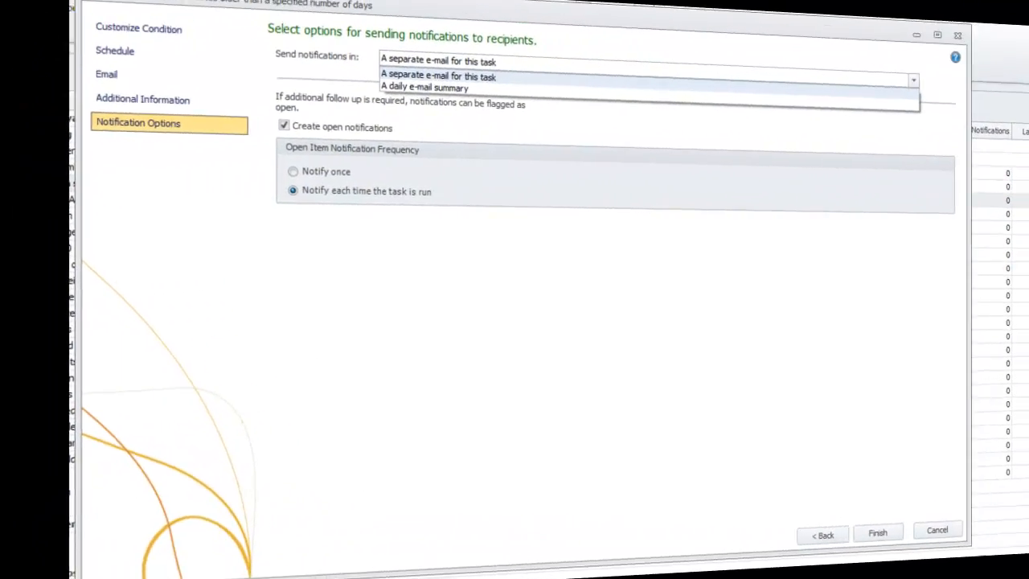
# Step: Keep 'A separate e-mail for this task' as the notification delivery option
pyautogui.click(888, 77)
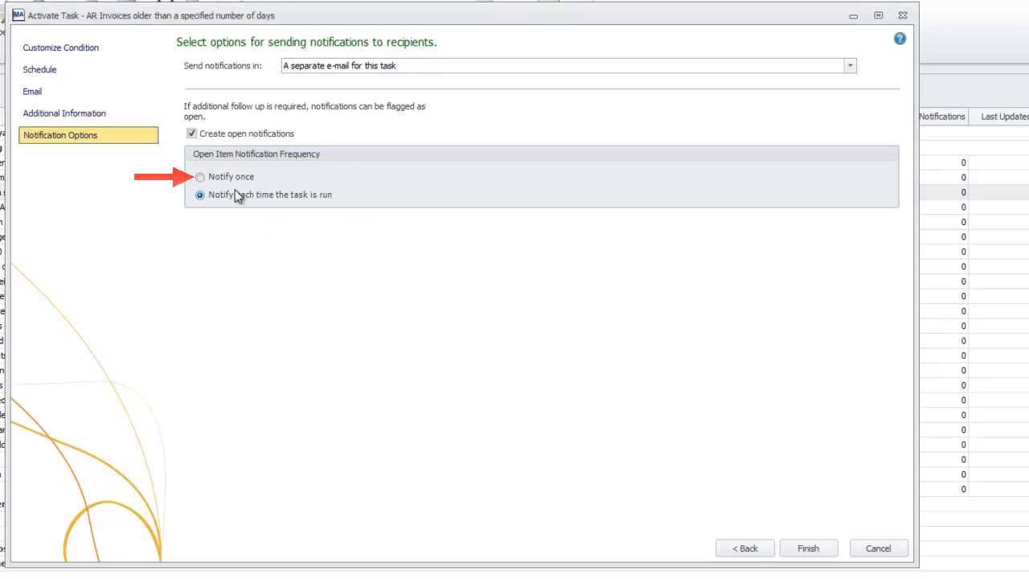
# Step: Set notifications to repeat each time the task is run, not once, and finish activation
pyautogui.click(199, 177)
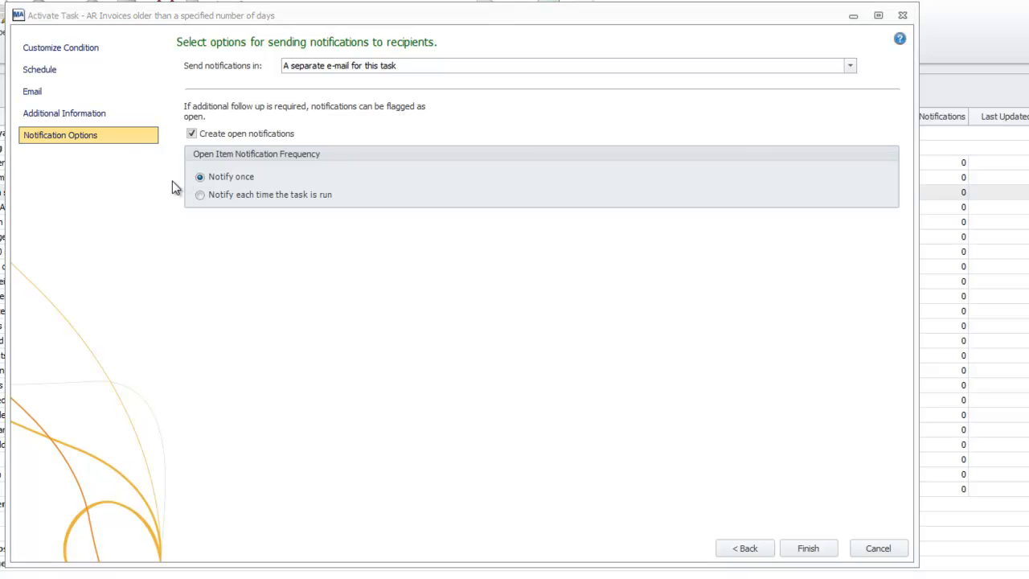
pyautogui.click(199, 196)
pyautogui.click(830, 549)
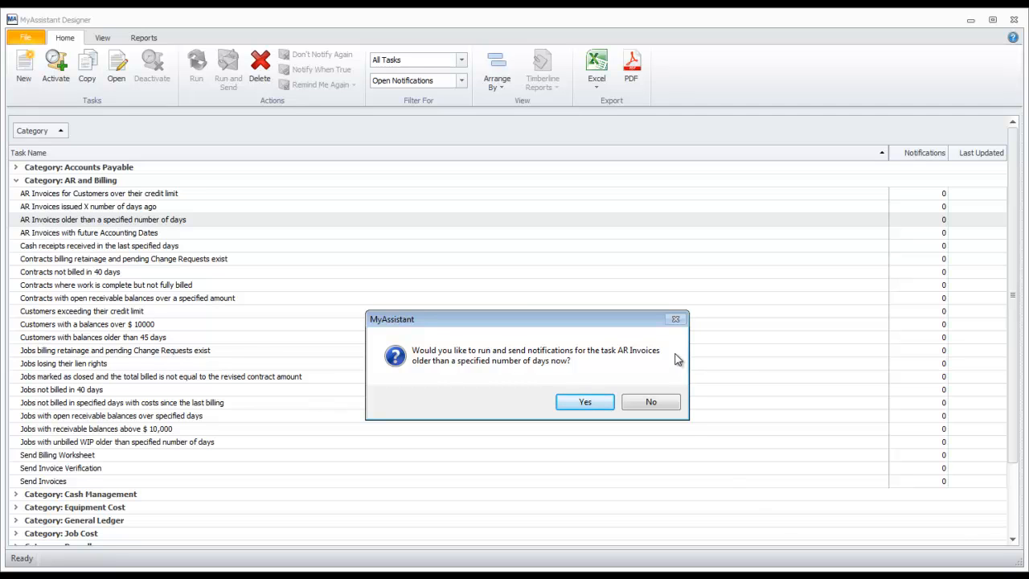
# Step: Run the task now and accept the 34-match result to view the expanded invoice row
pyautogui.click(597, 403)
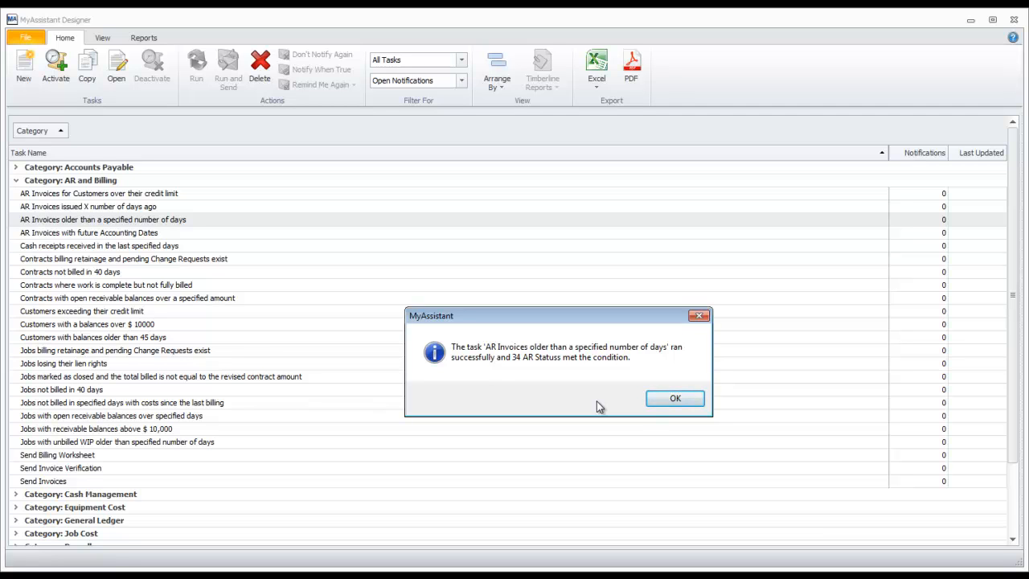
pyautogui.click(688, 409)
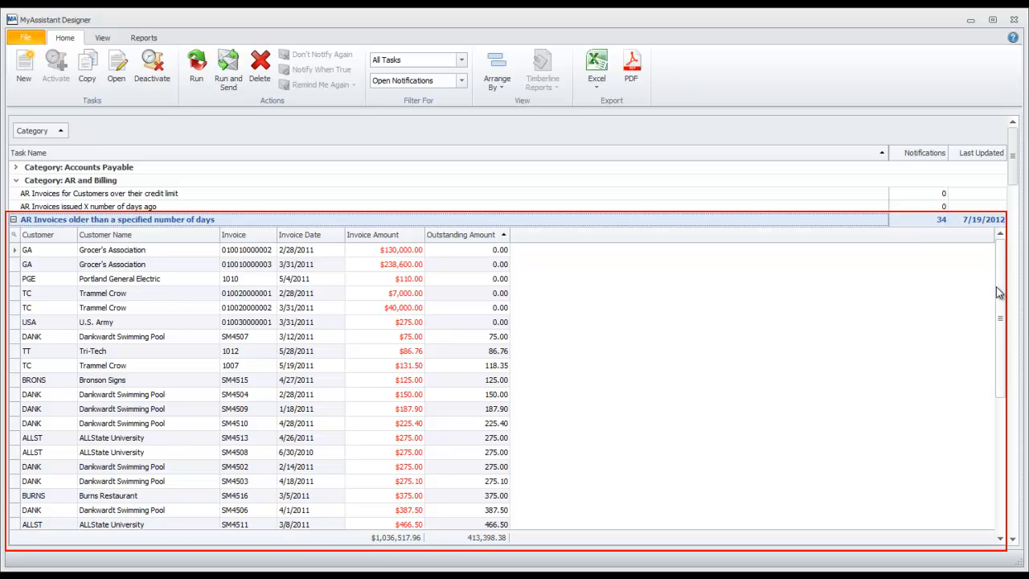
pyautogui.moveTo(999, 292)
pyautogui.mouseDown()
pyautogui.moveTo(1003, 438)
pyautogui.moveTo(1000, 290)
pyautogui.mouseUp()
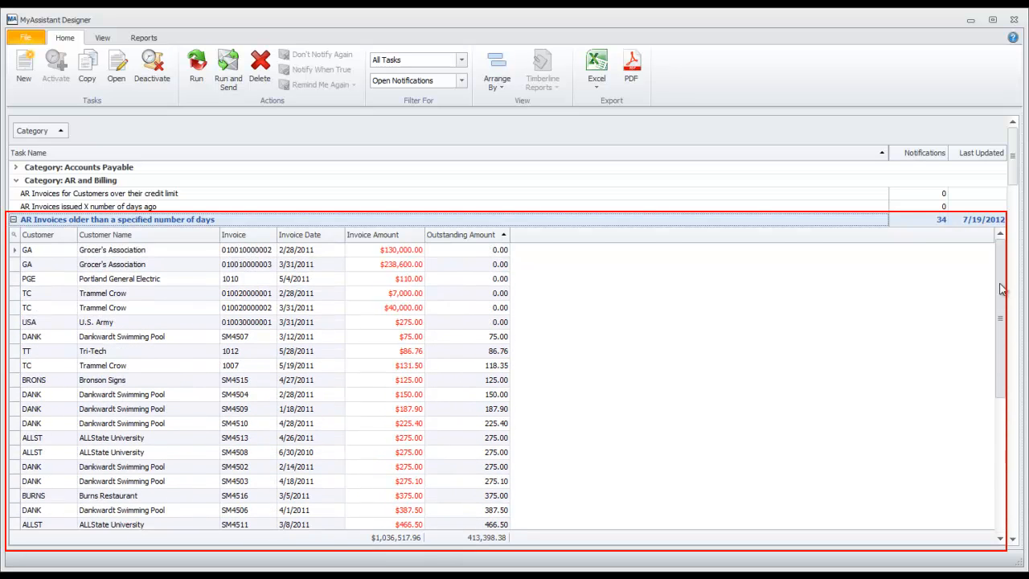